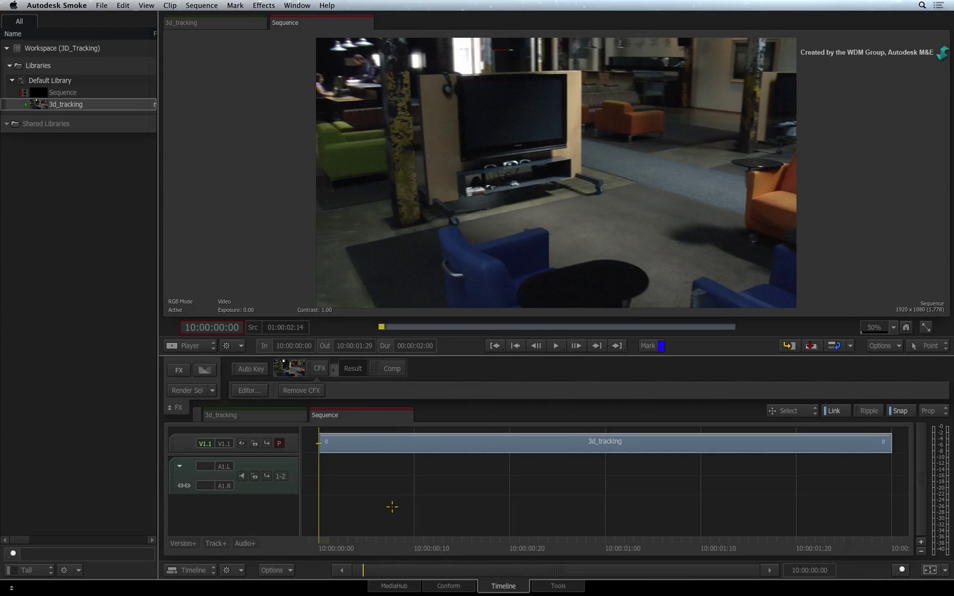
Play the 3d_tracking clip from the first frame of the sequence to review its camera movement
drag(329, 544, 315, 507)
key(space)
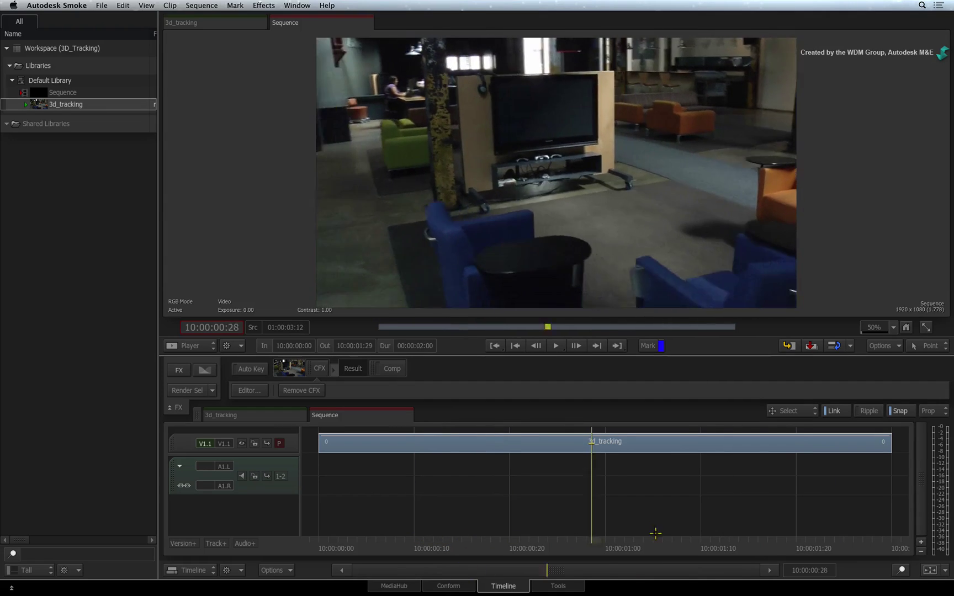
key(space)
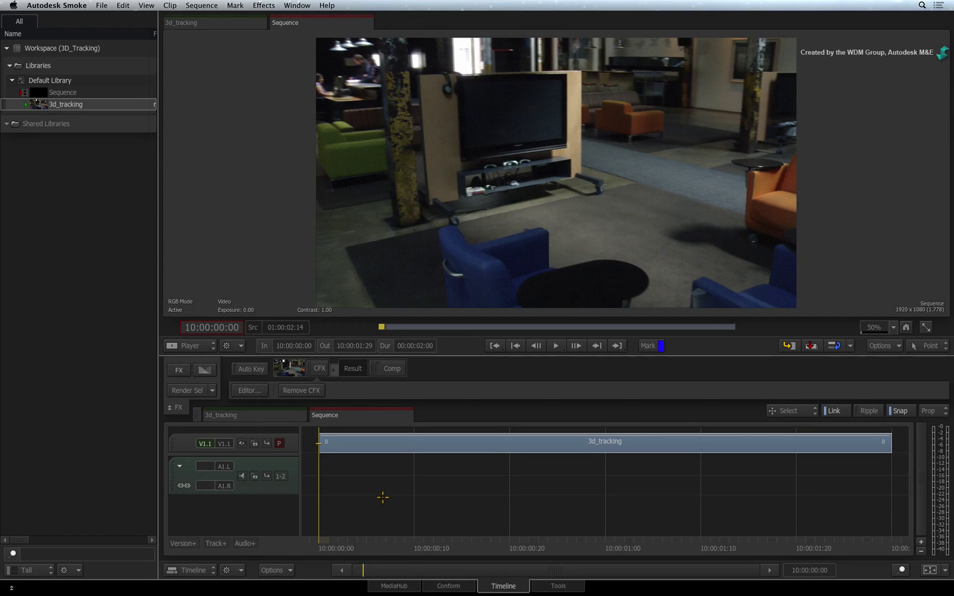
Open the clip's ConnectFX editor, reposition the source clip node, and enter the Action node's schematic
click(253, 390)
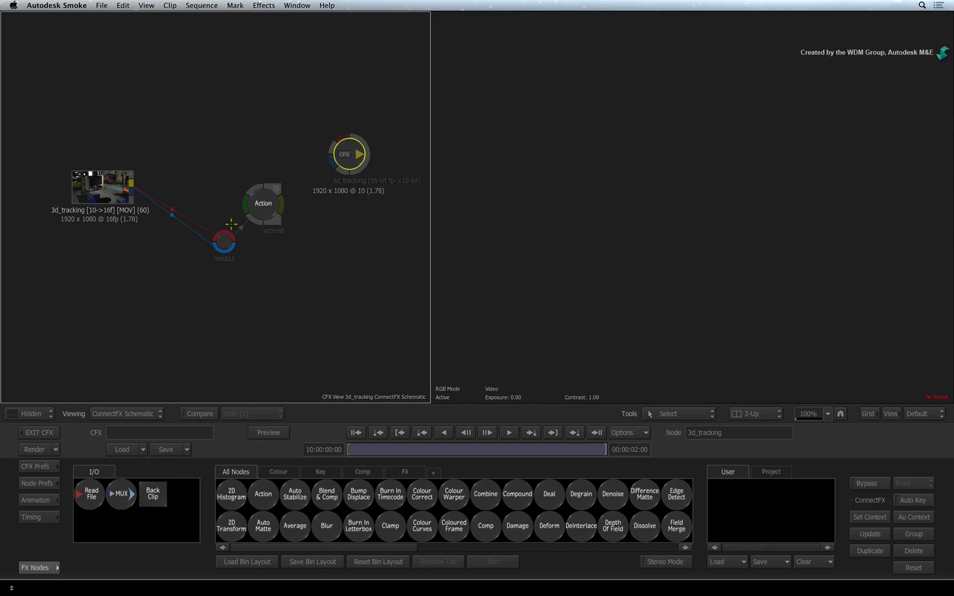
drag(117, 188, 117, 217)
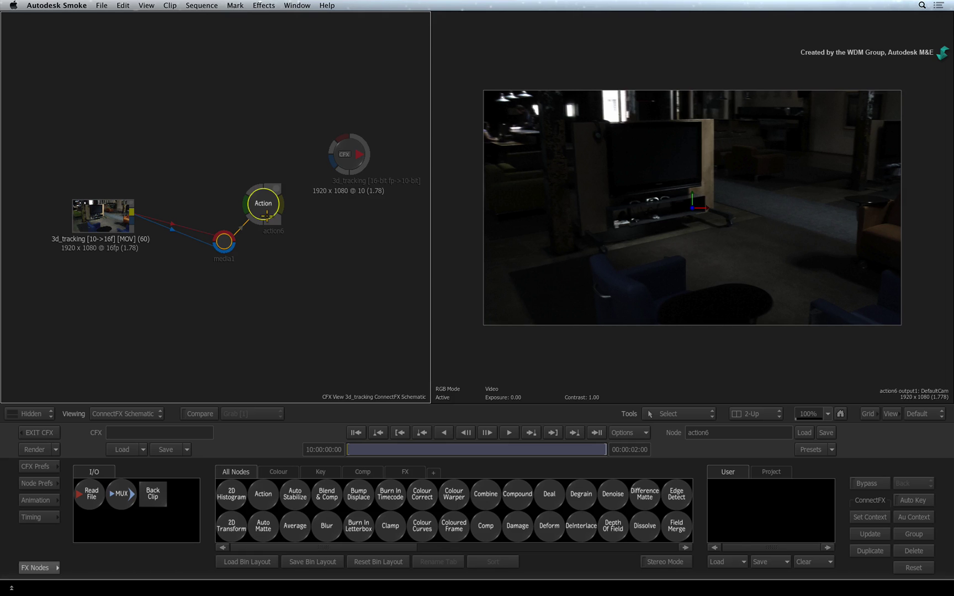
double_click(263, 202)
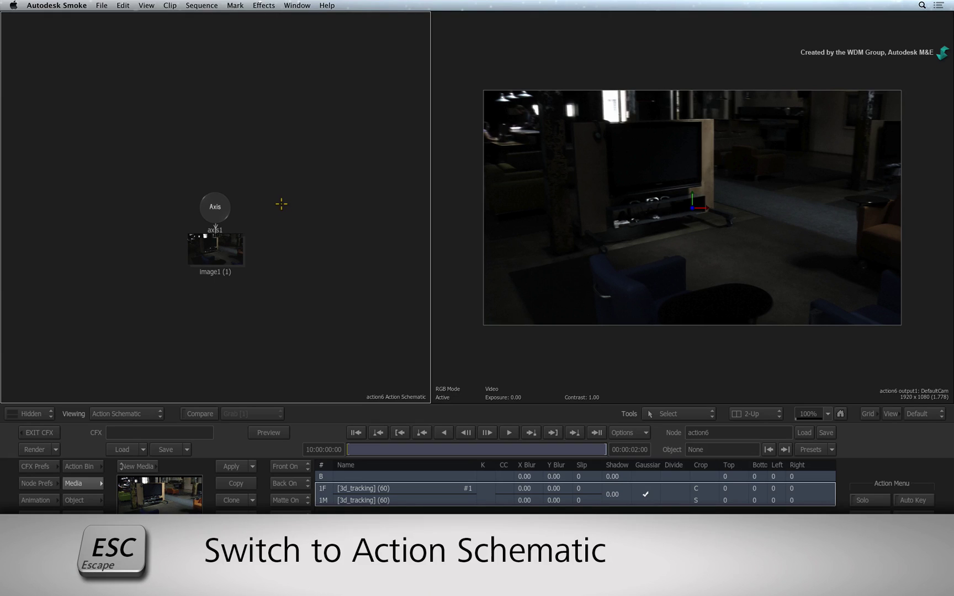
Delete the default axis and image from the Action schematic and set the 3d_tracking media to Matte Off
drag(224, 214, 235, 179)
key(Delete)
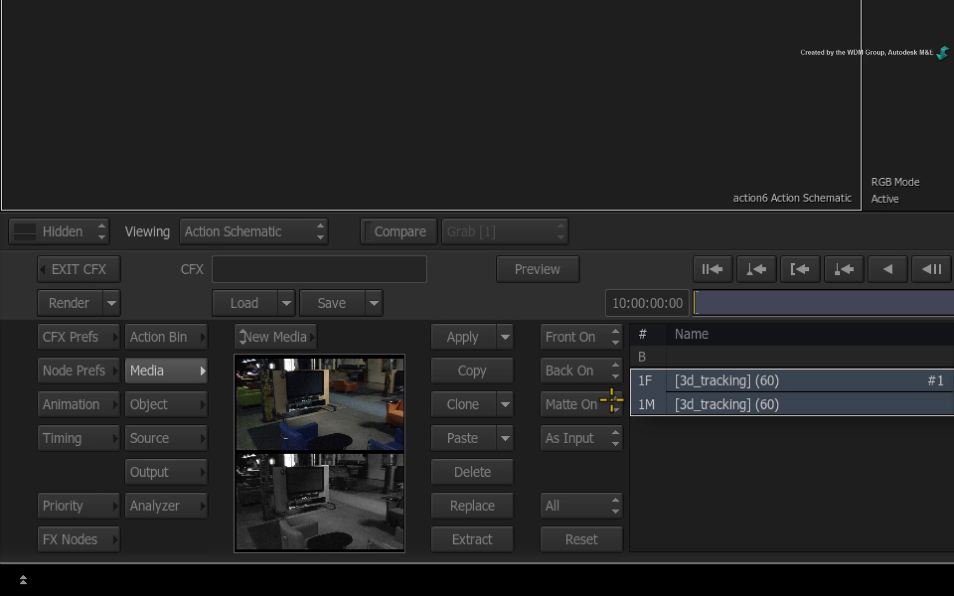
click(611, 403)
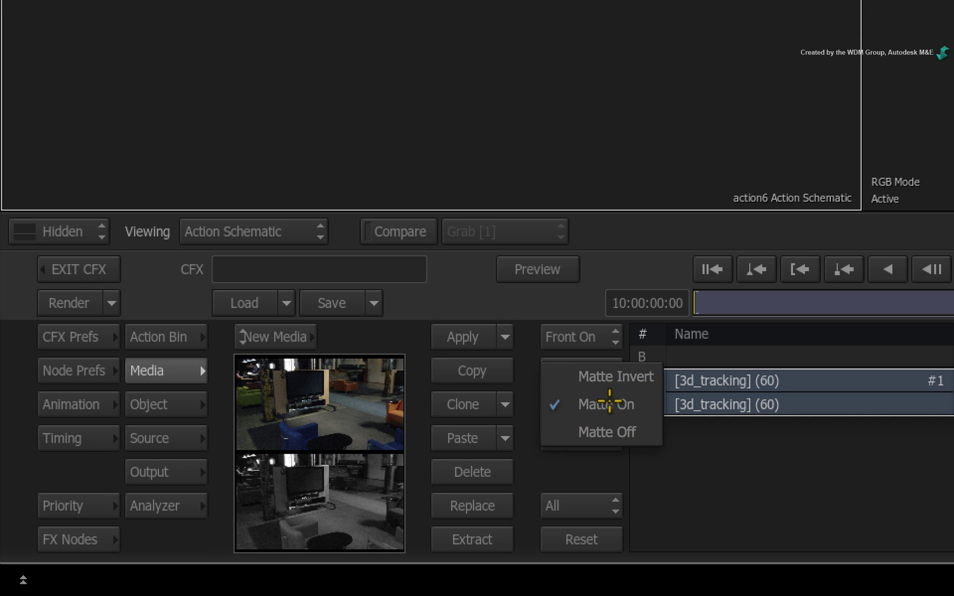
click(649, 430)
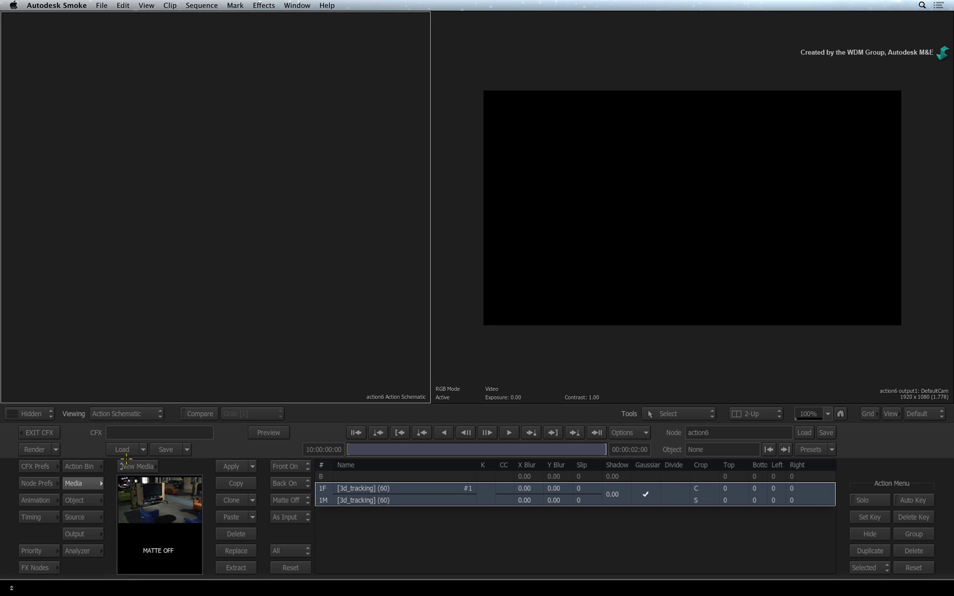
Add an Analyzer Mono node for the 3d_tracking media and return to the Action schematic
click(82, 466)
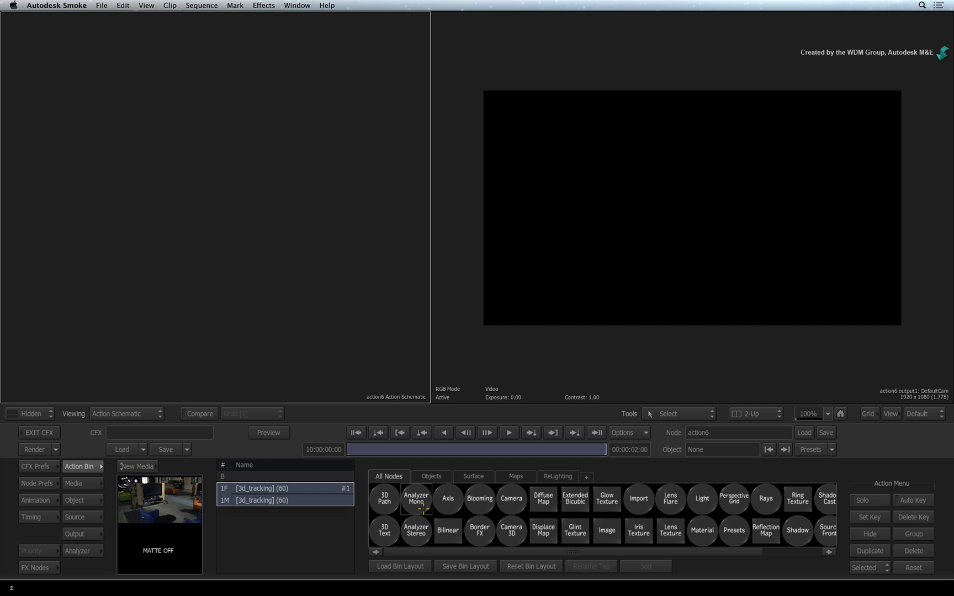
click(415, 500)
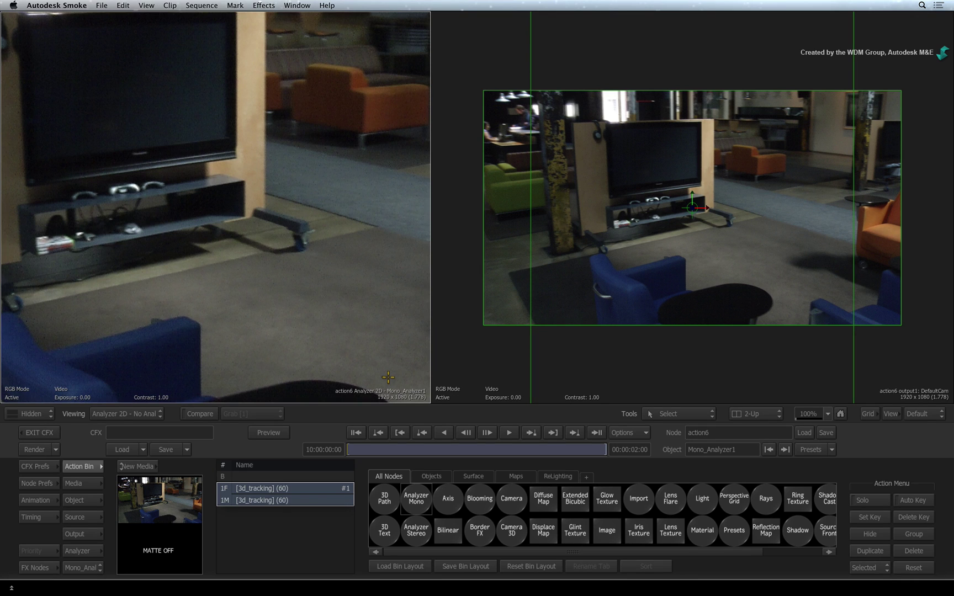
key(Escape)
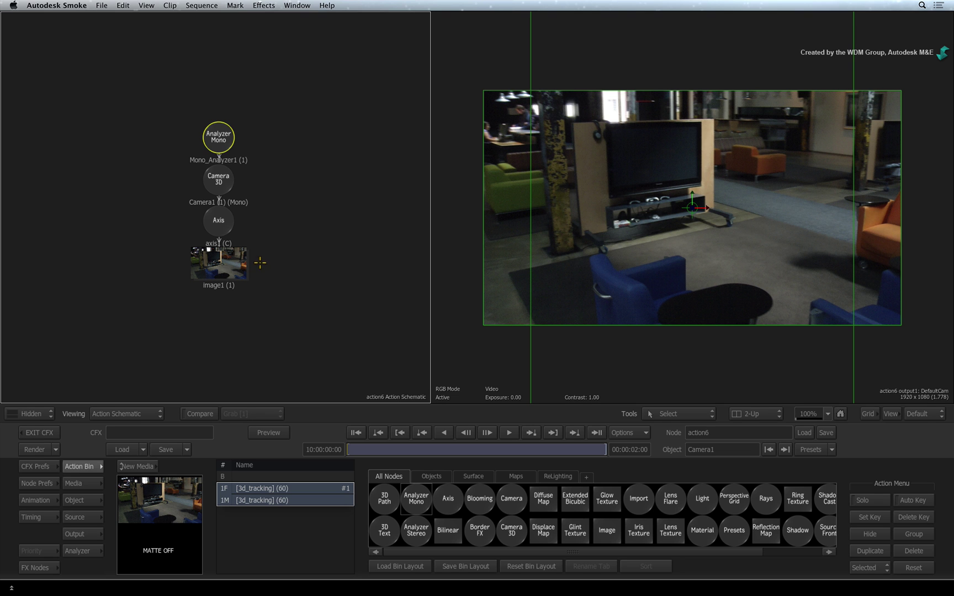
Open the Analyzer Mono node's camera tracking settings and show the Analyzer 3D view in the image viewport
double_click(218, 142)
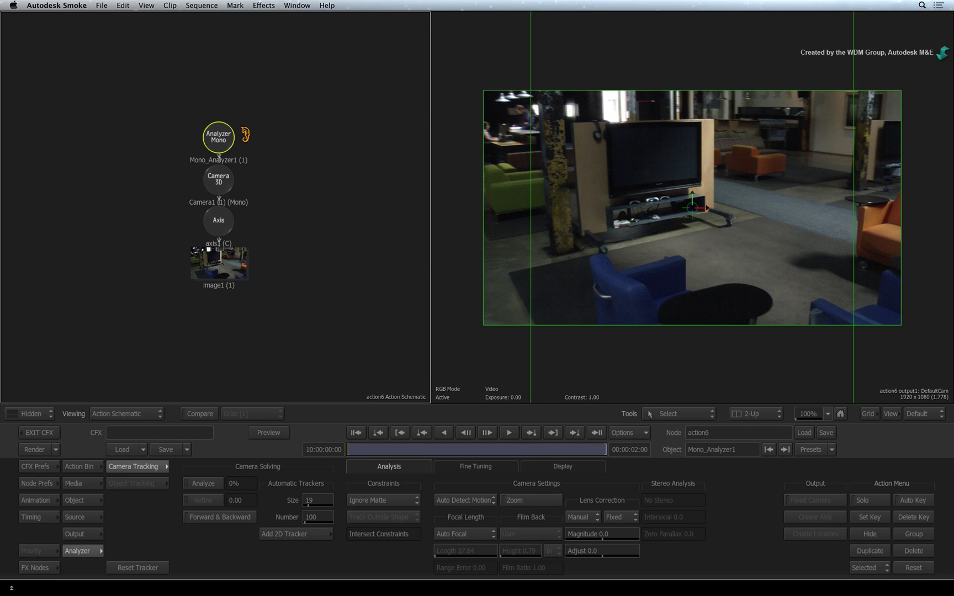
click(490, 351)
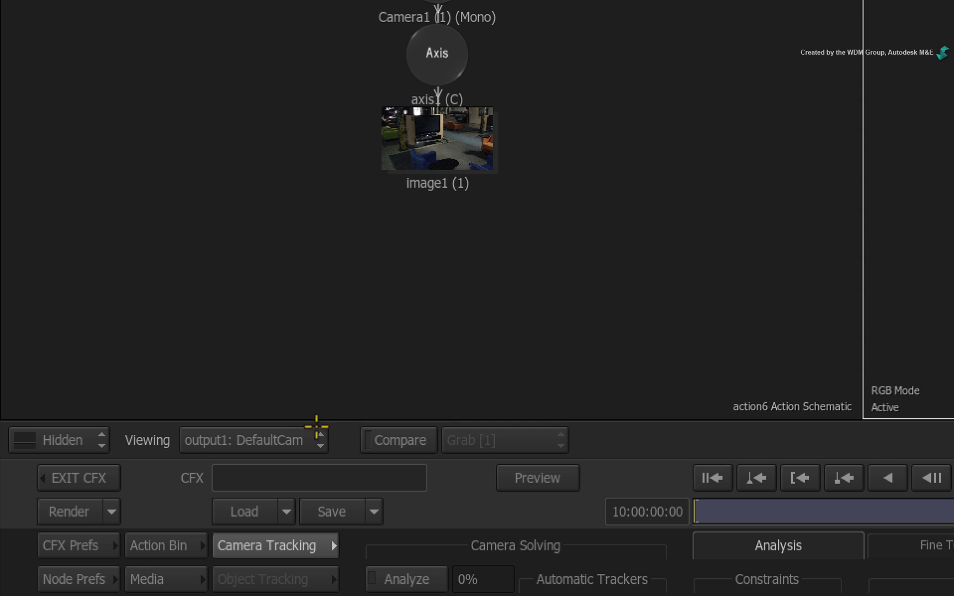
click(146, 413)
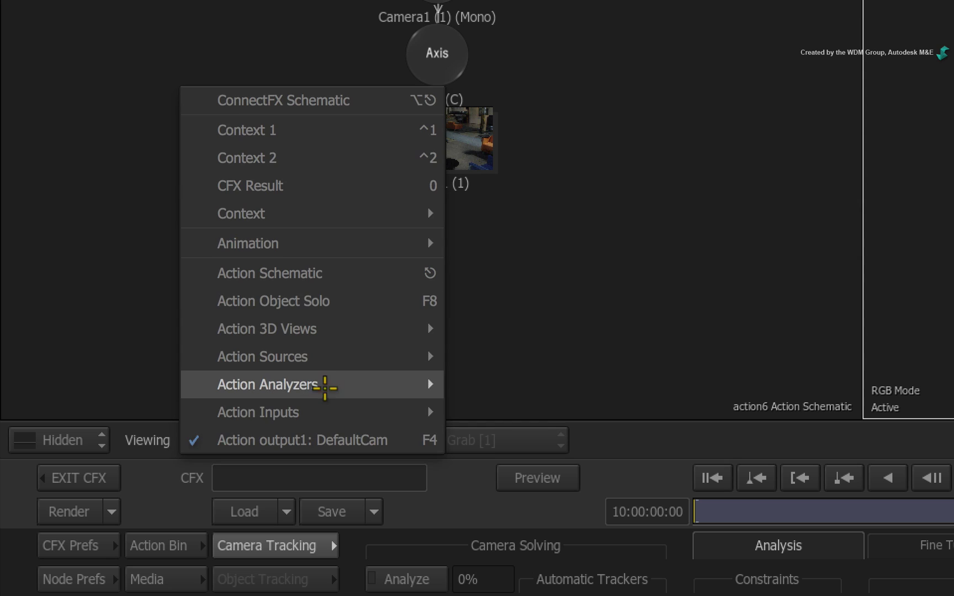
mouse_move(330, 383)
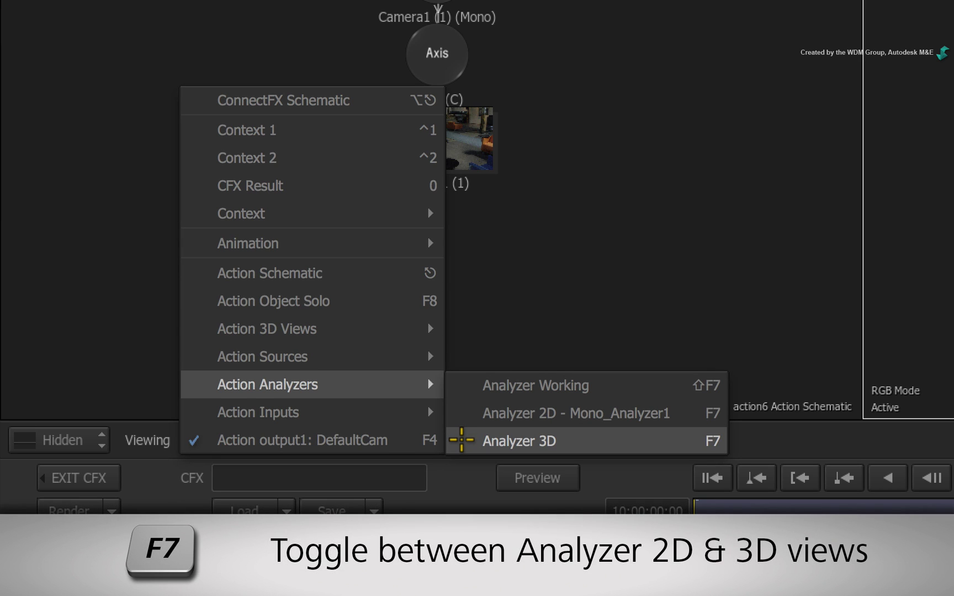
click(461, 440)
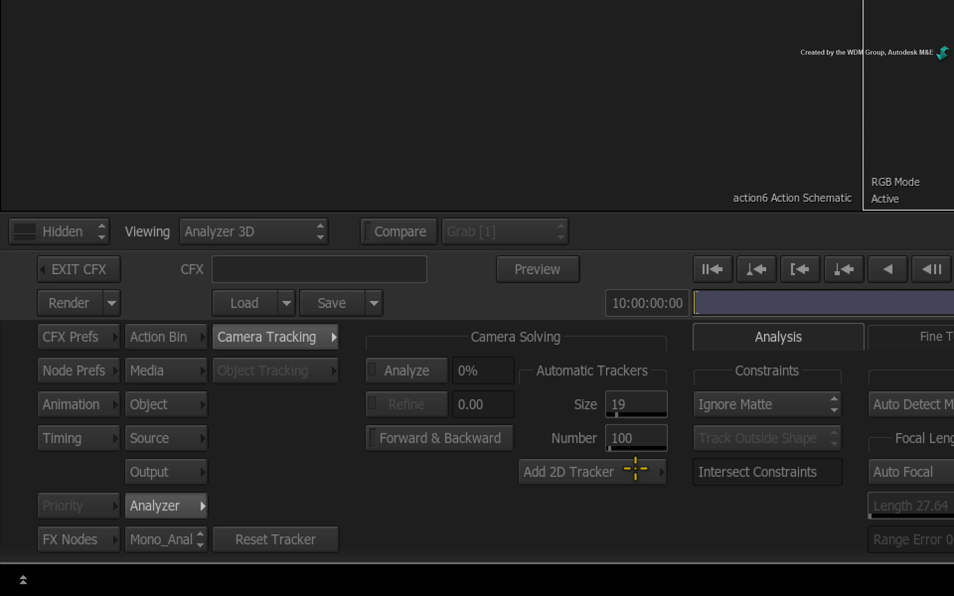
Review the matte constraint and camera motion options, choosing Ignore Matte and Auto Detect Motion
click(811, 405)
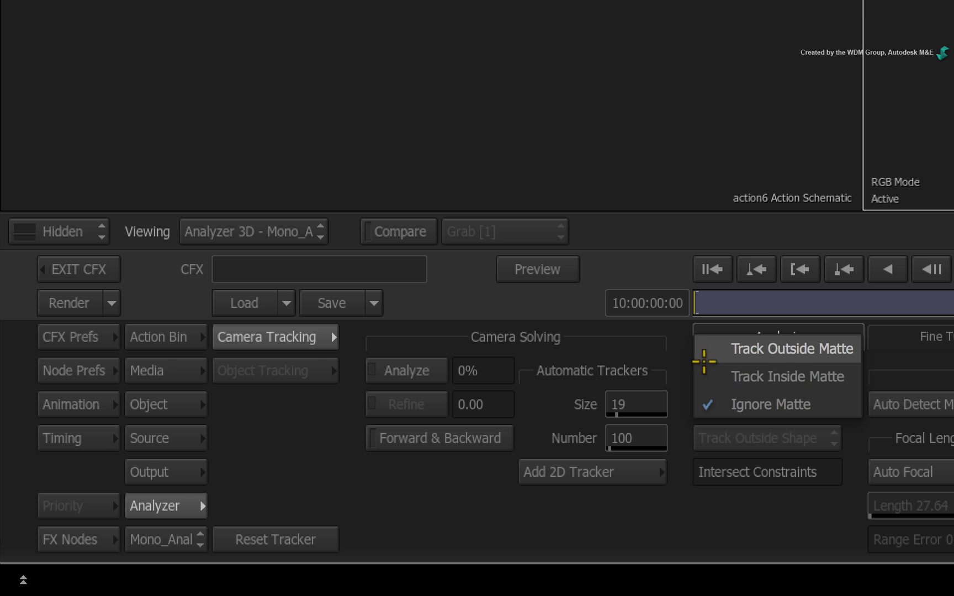
click(704, 403)
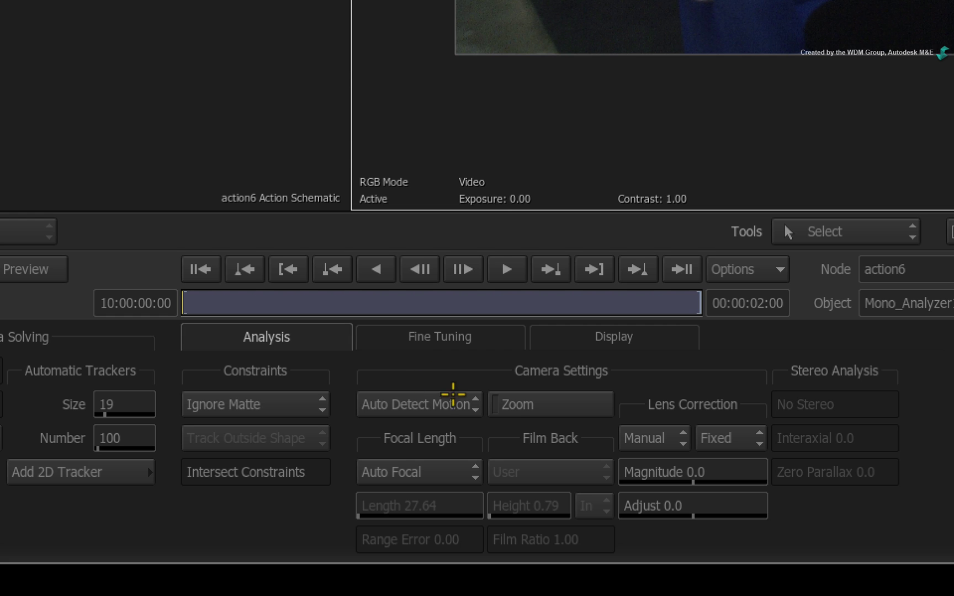
click(482, 498)
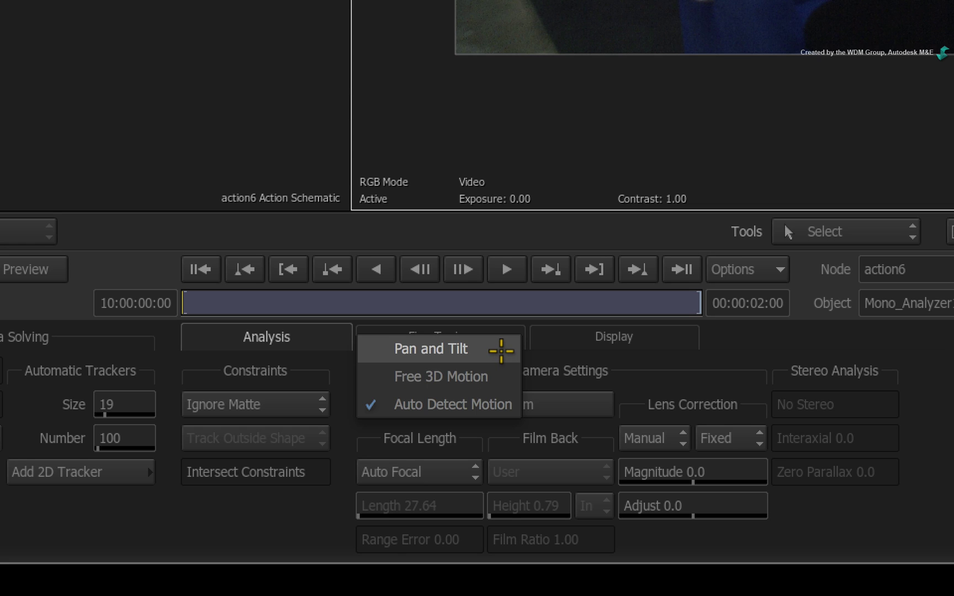
click(485, 405)
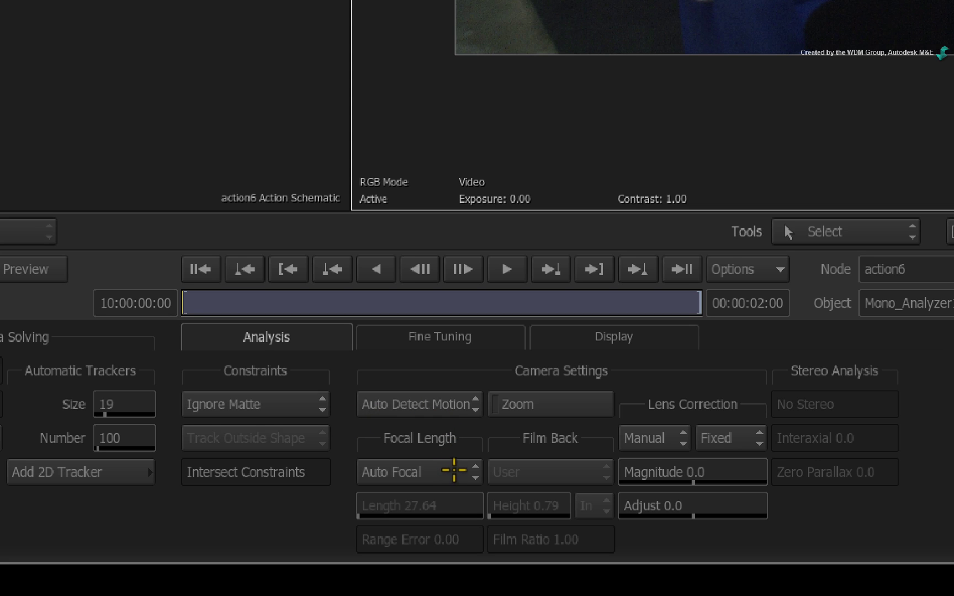
Try the Manual Focal option, and set the camera's focal length mode to Perspective Based
click(456, 468)
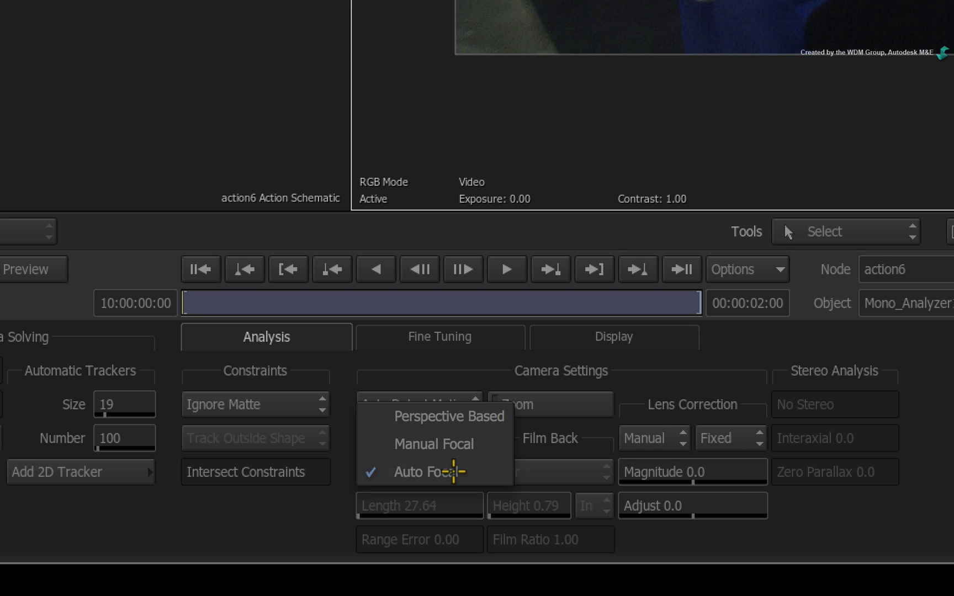
click(464, 443)
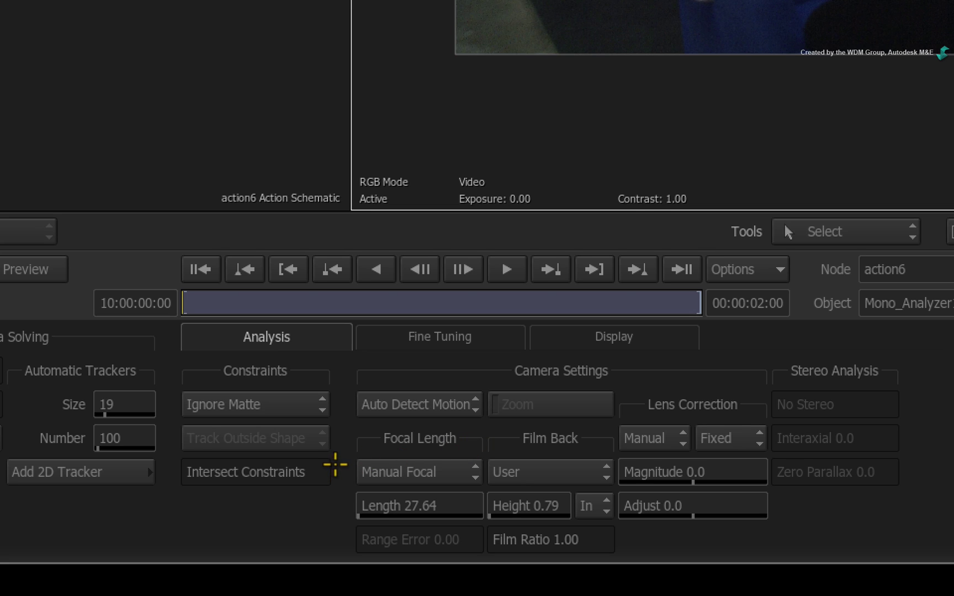
click(463, 471)
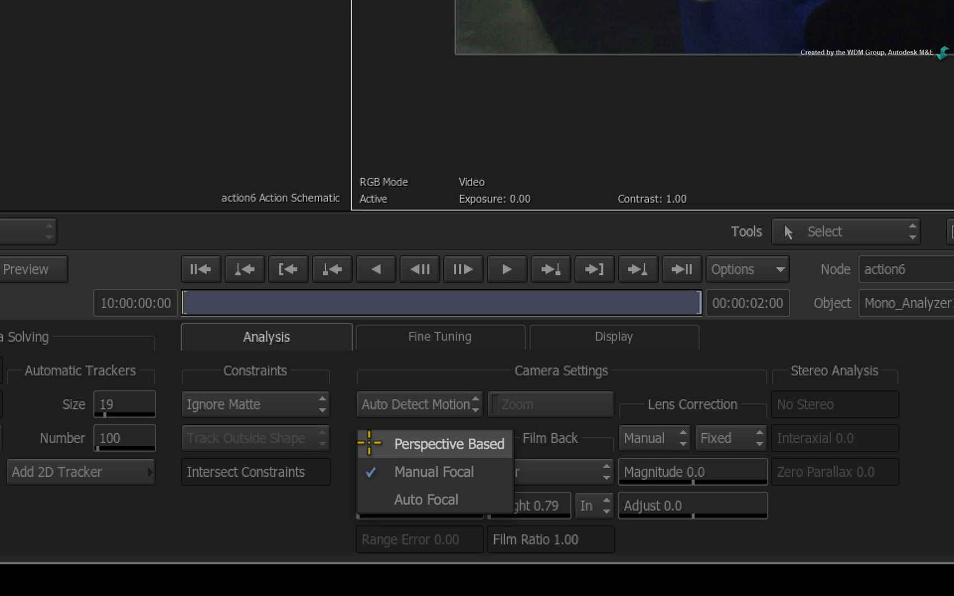
click(369, 442)
Fit the perspective grid's four corners to the front face of the television stand's wooden panels
key(grave)
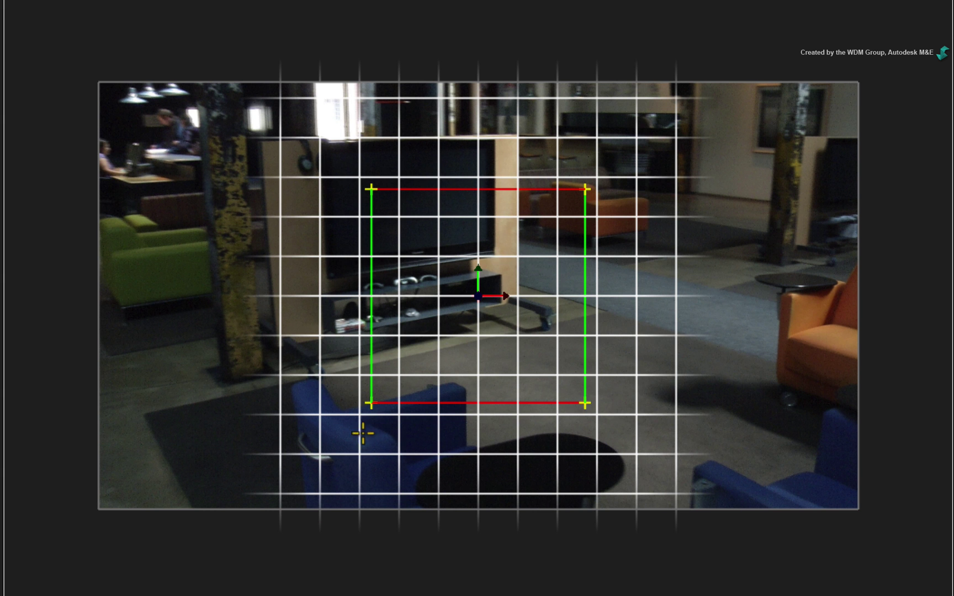
drag(379, 415, 447, 425)
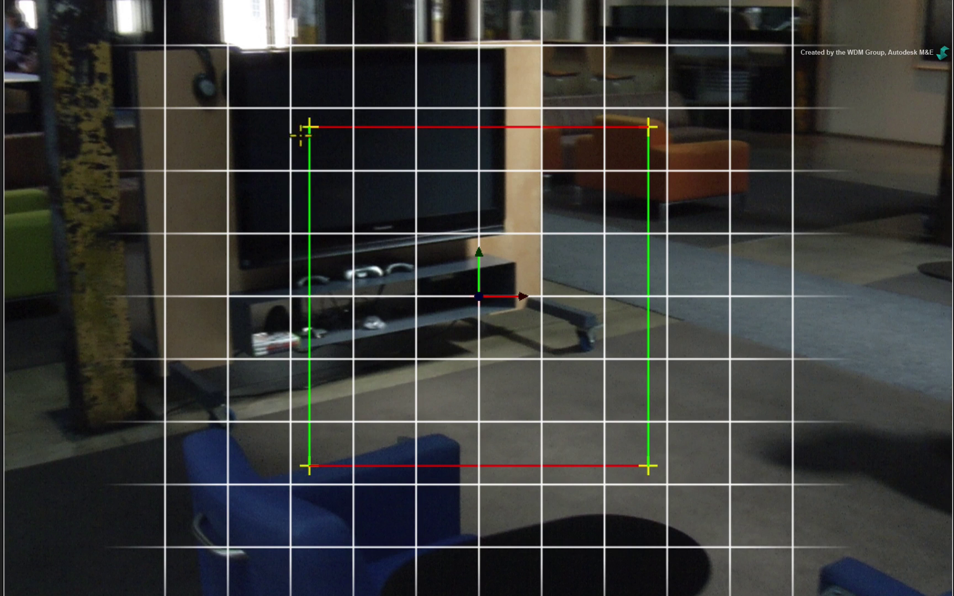
drag(301, 134, 140, 53)
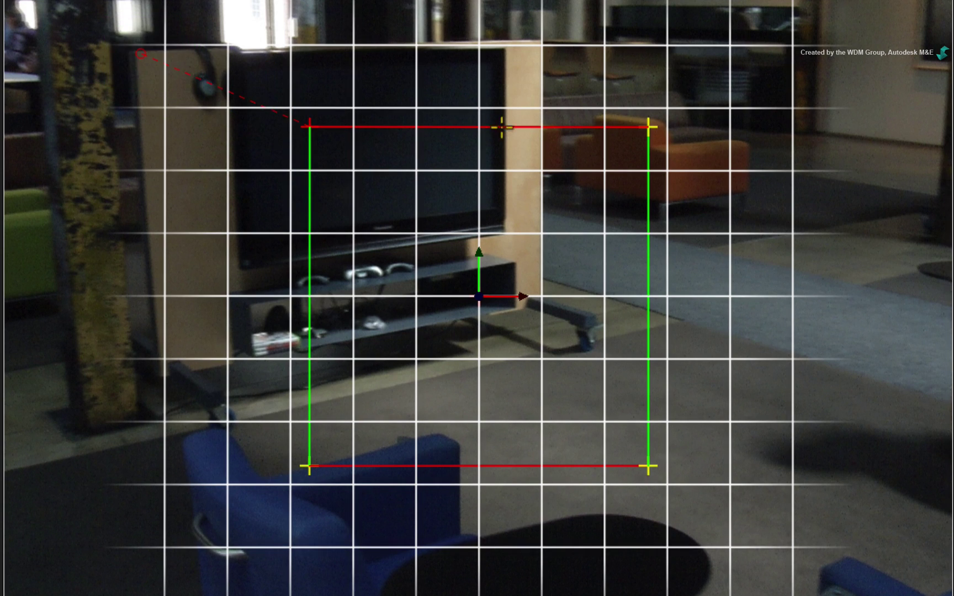
drag(648, 127, 541, 43)
drag(308, 466, 163, 376)
drag(648, 467, 538, 305)
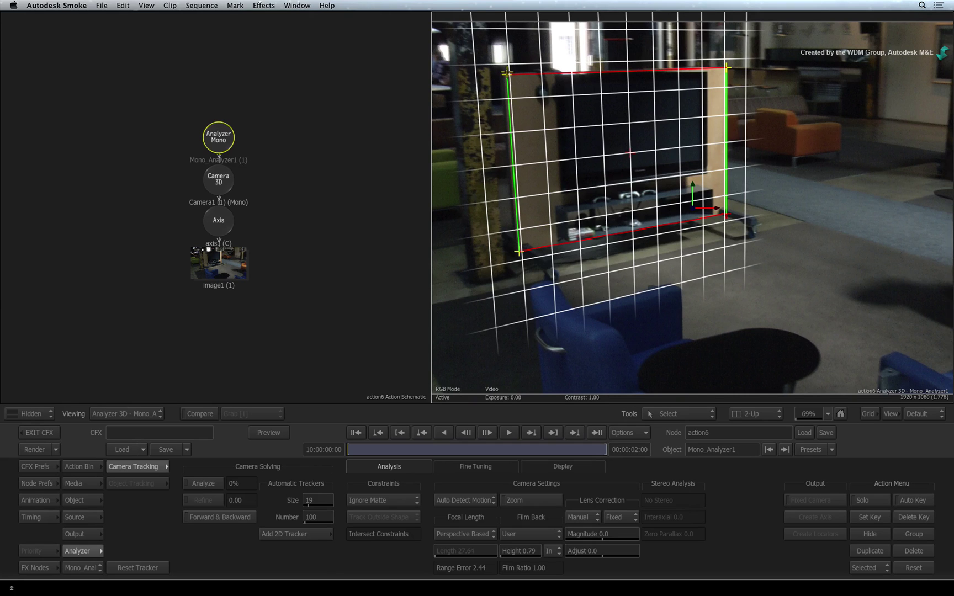
Fine-tune the perspective grid's upper-left and lower-left corners on the television stand to reduce the range error
drag(506, 72, 503, 73)
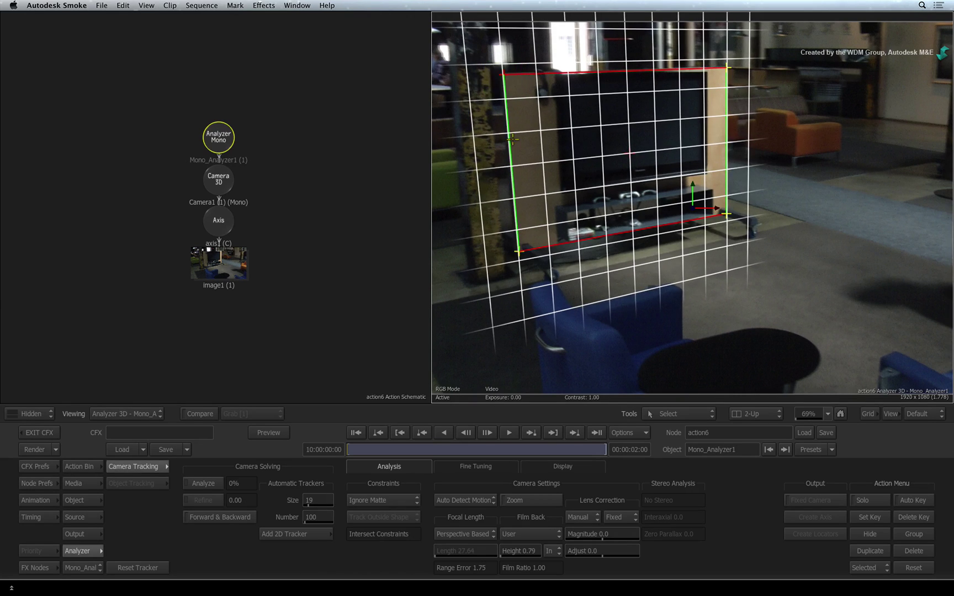
drag(519, 250, 519, 253)
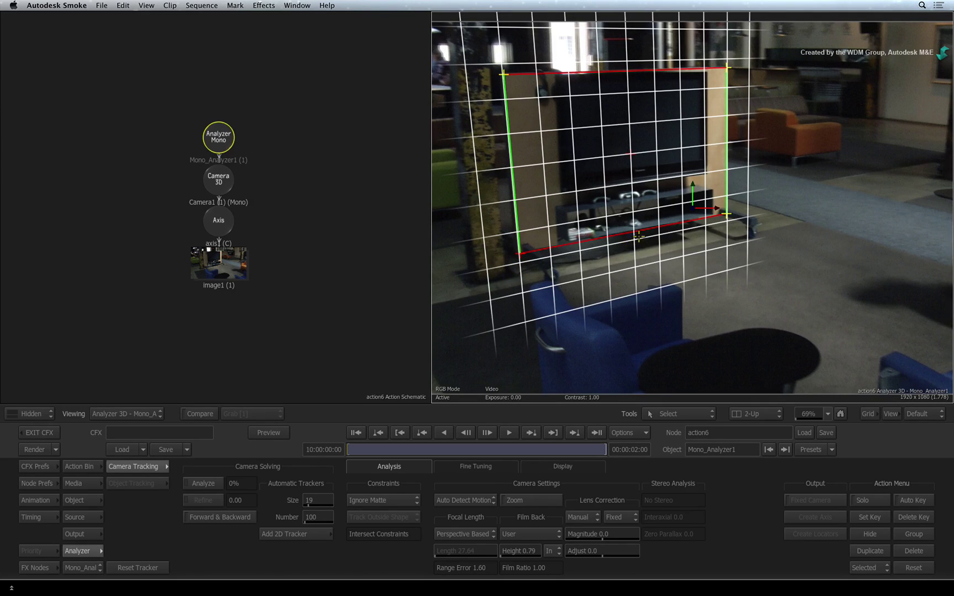
scroll(702, 225, down, 1)
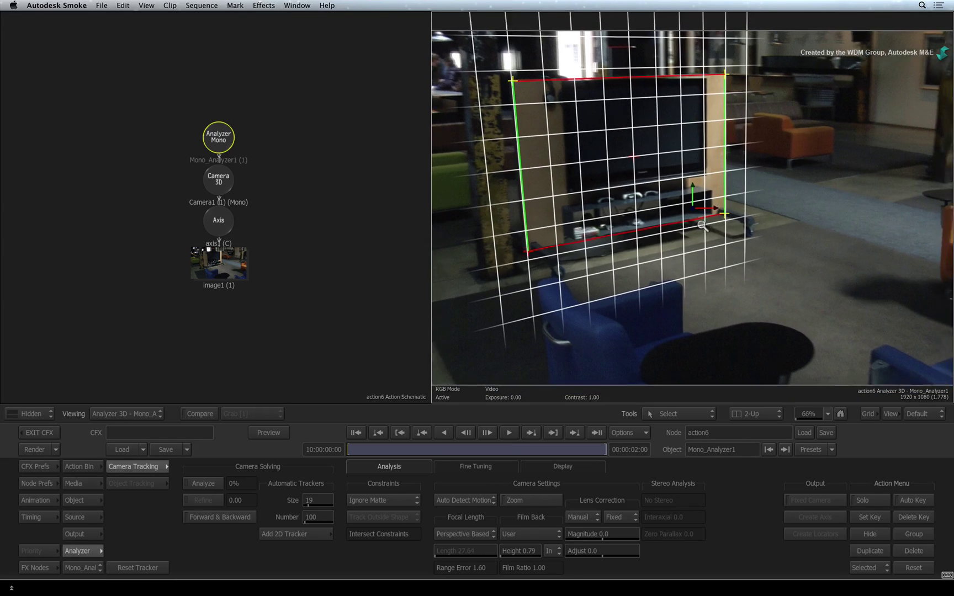
scroll(702, 226, down, 4)
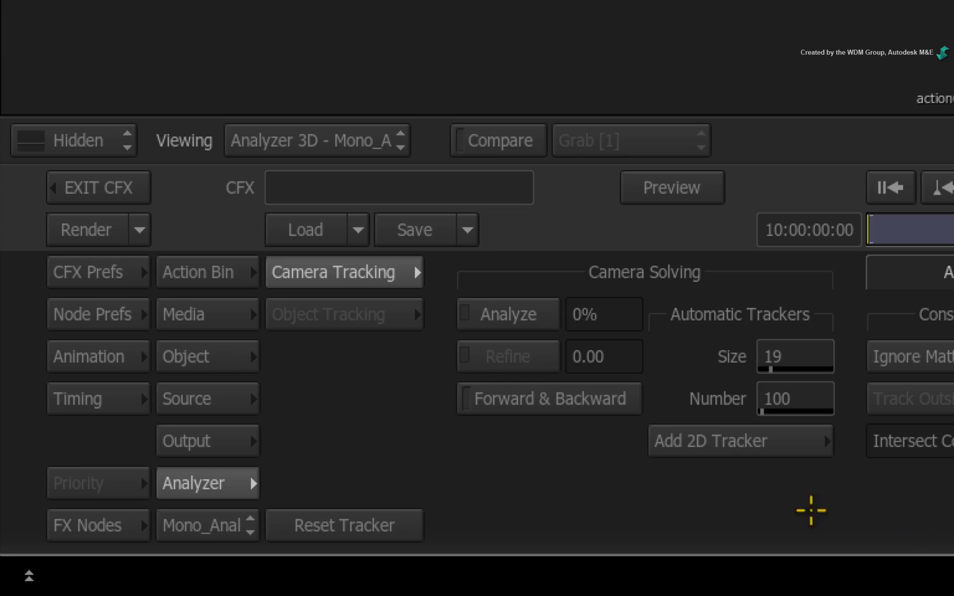
Enable Forward & Backward, run the camera analysis, and play the shot to check the tracked points
click(601, 407)
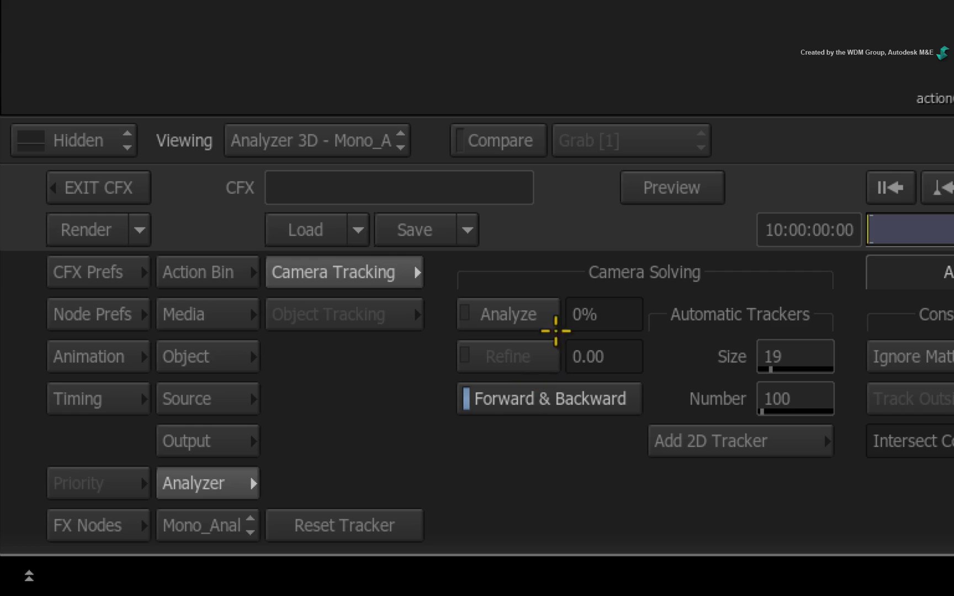
click(531, 314)
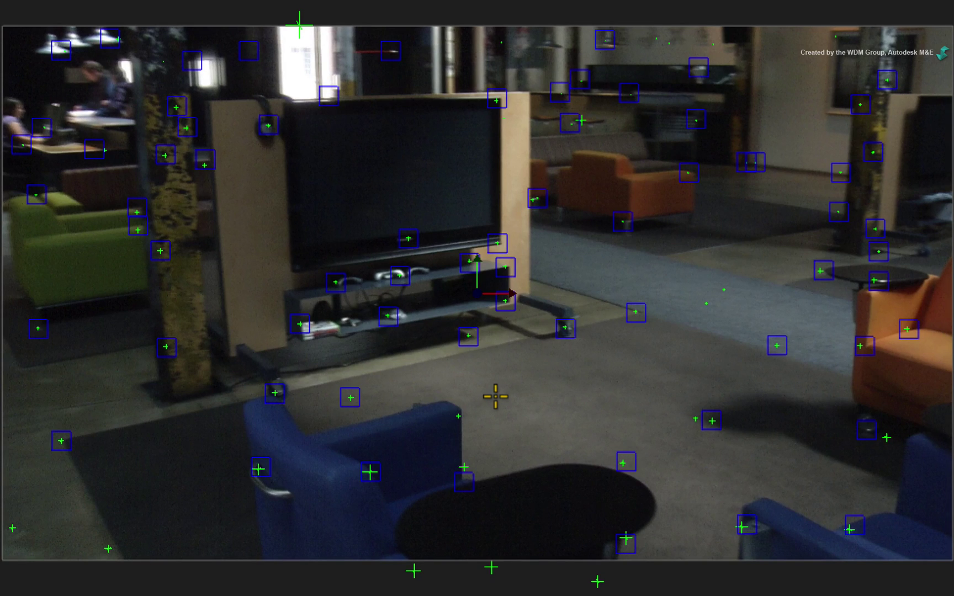
key(space)
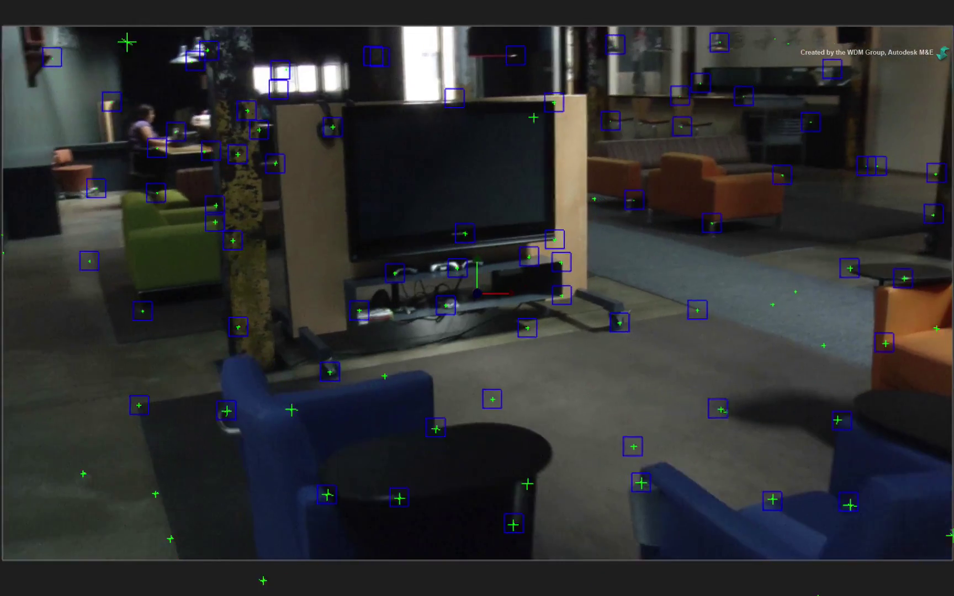